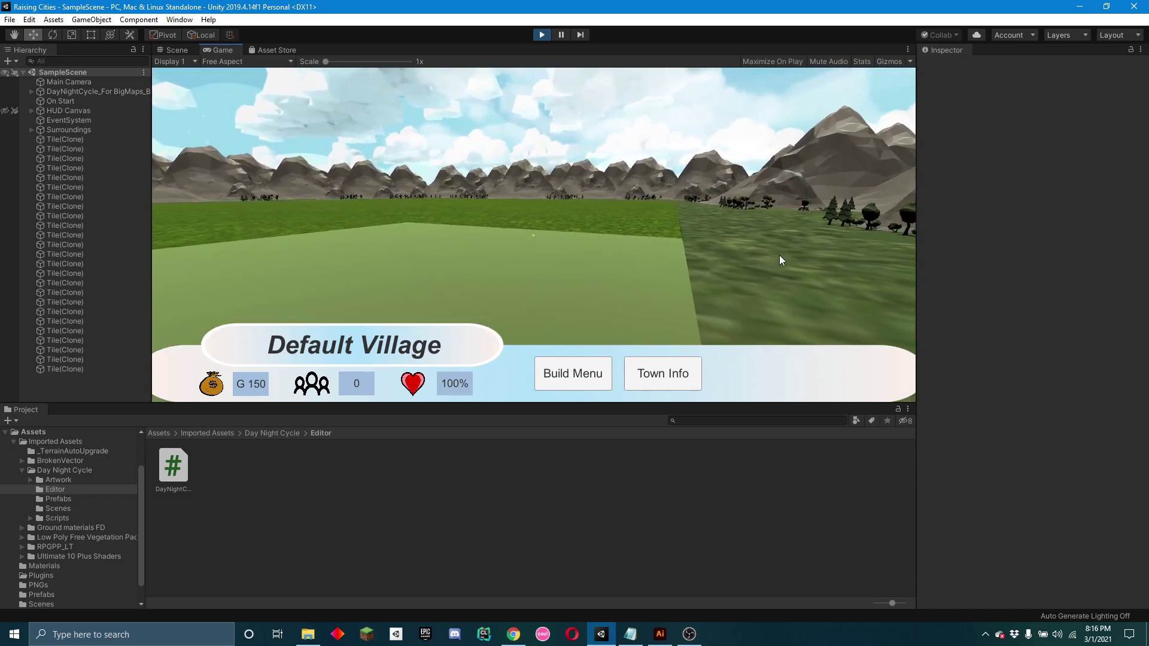
Step: Turn the running game's camera toward the mountains and trees
{"action": "right_click_drag", "start_coordinate": [779, 255], "coordinate": [463, 242]}
Step: Set On Start's Create Grid Map Size to 10 and look around the enlarged grid
{"action": "left_click", "coordinate": [60, 101]}
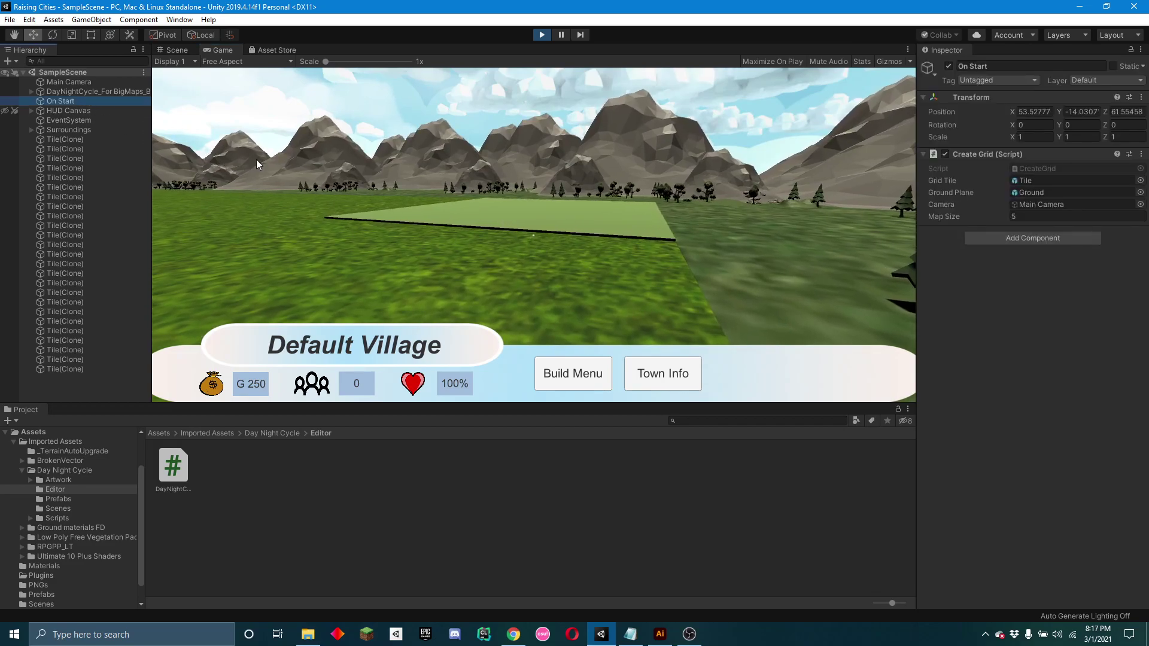
{"action": "left_click", "coordinate": [1030, 218]}
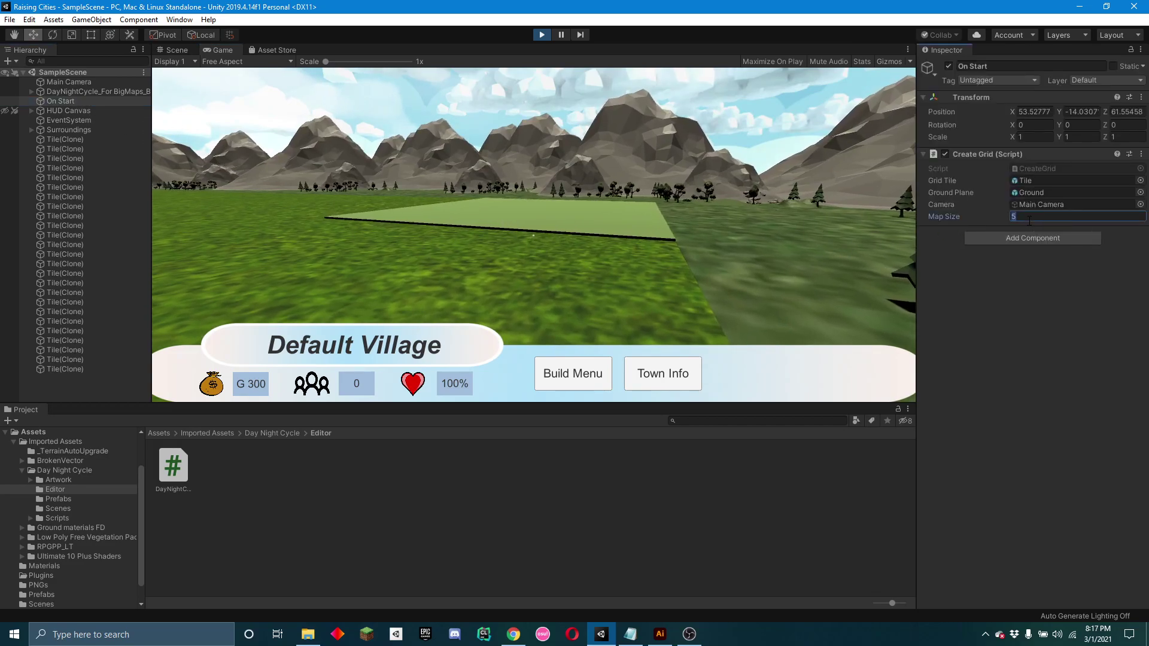
{"action": "type", "text": "10"}
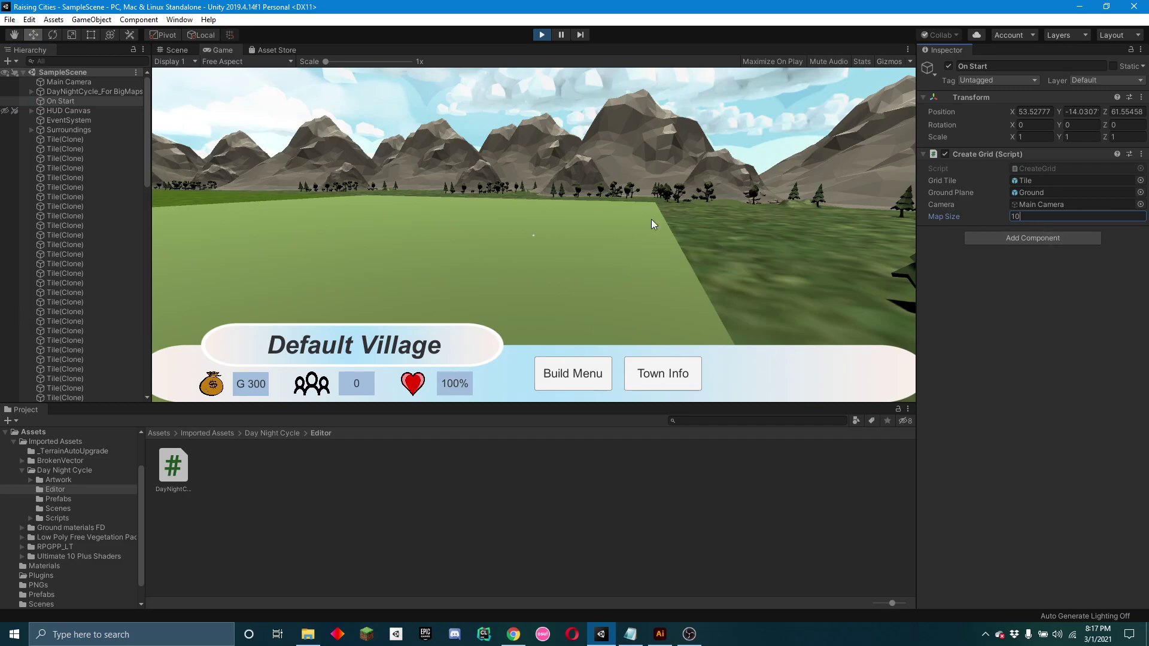
{"action": "right_click_drag", "start_coordinate": [653, 223], "coordinate": [702, 218]}
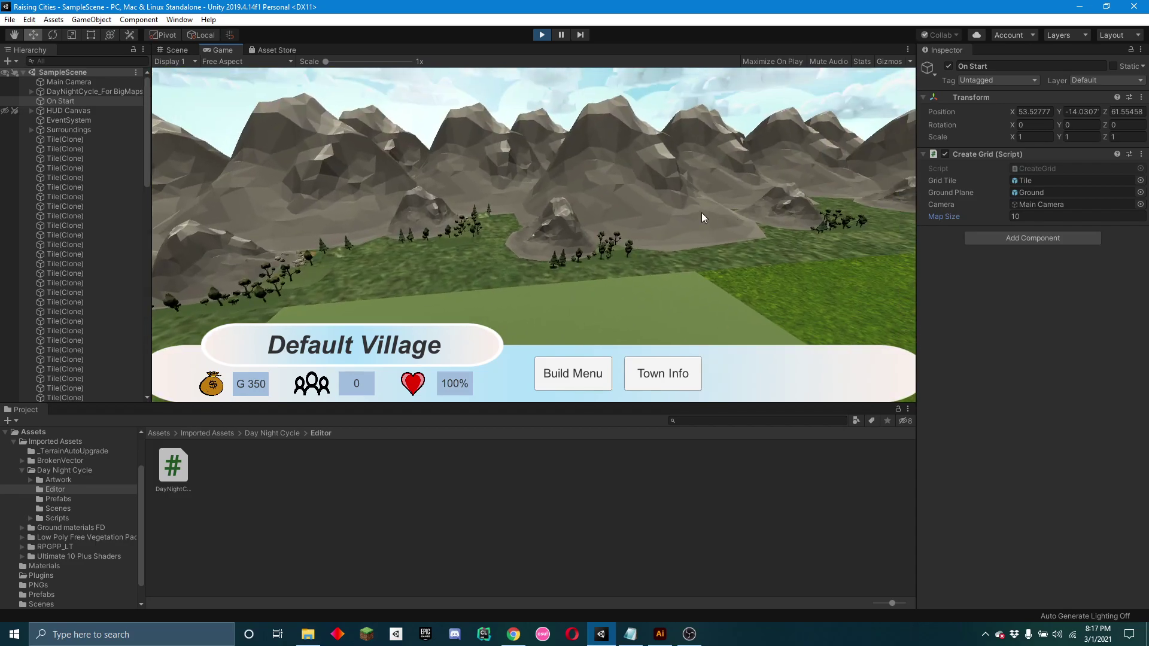
Step: Stop the game, view the grass grid from above, and bring up Illustrator's GUI artwork
{"action": "left_click", "coordinate": [538, 37]}
{"action": "right_click_drag", "start_coordinate": [479, 300], "coordinate": [646, 256]}
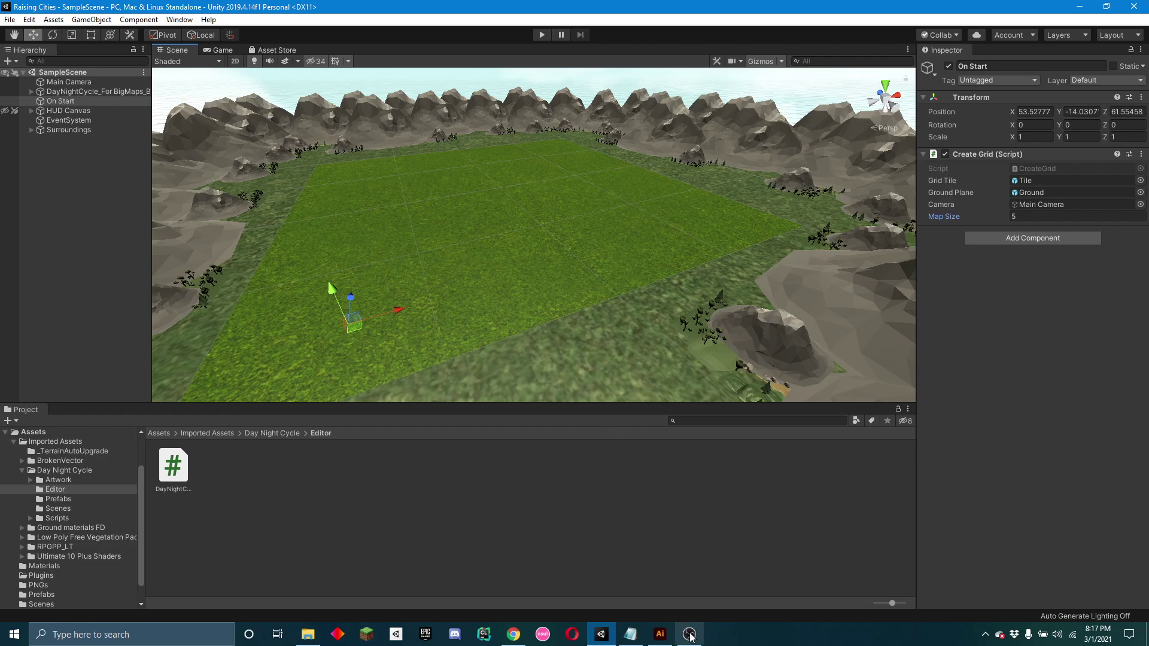
{"action": "mouse_move", "coordinate": [678, 633]}
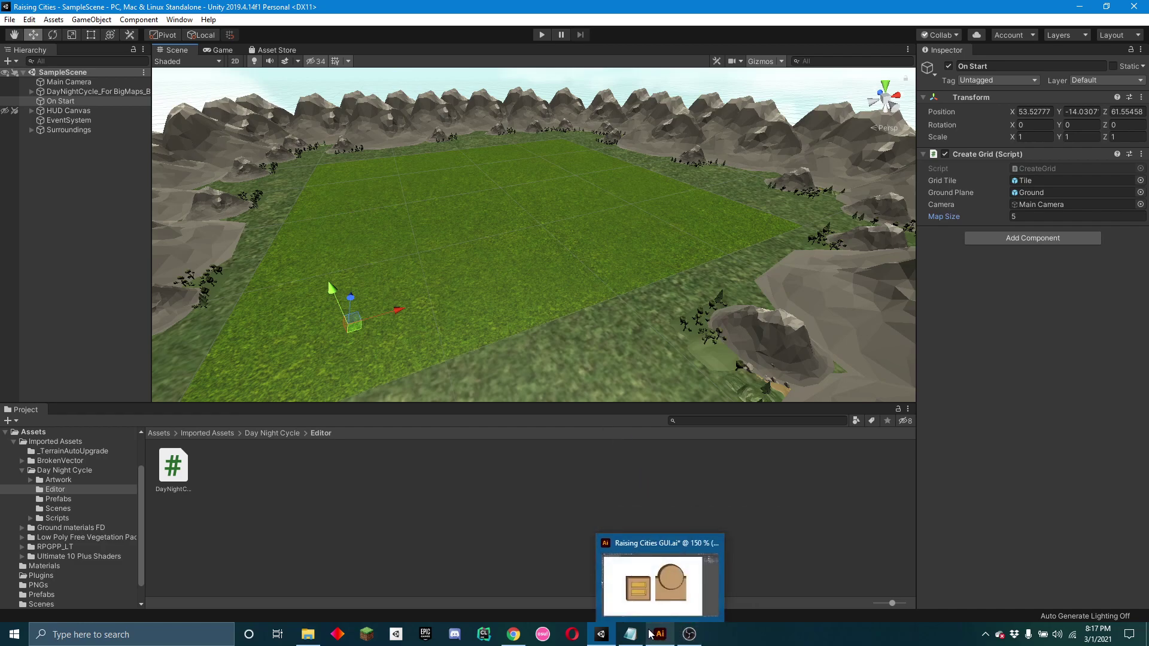
{"action": "left_click", "coordinate": [652, 633]}
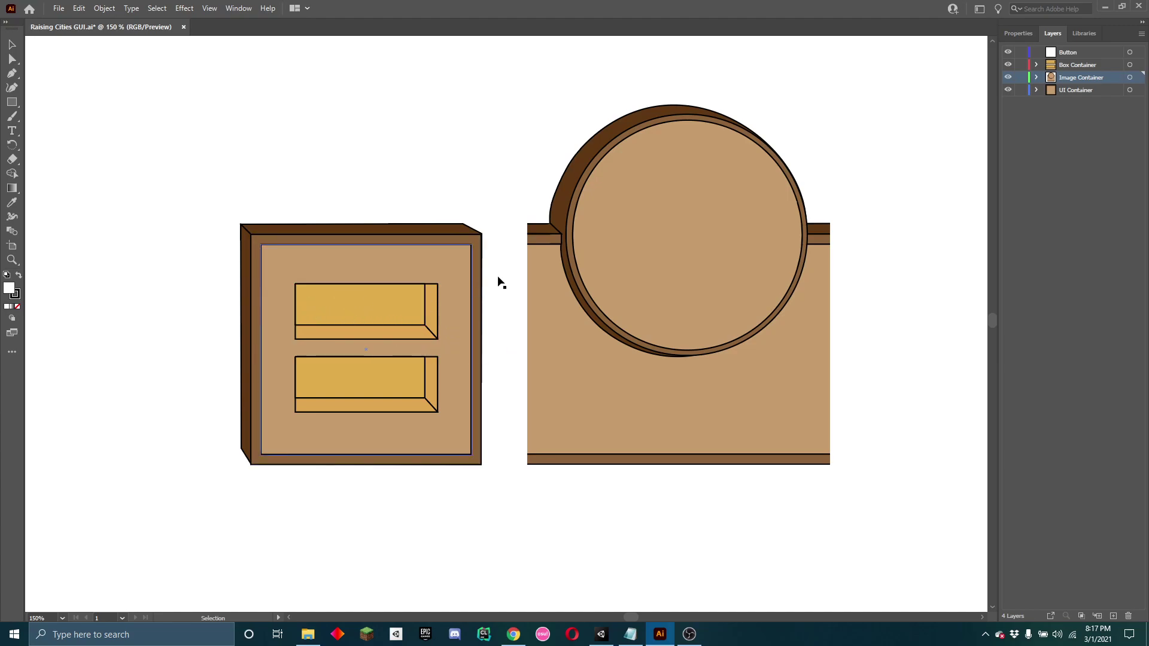
Step: Hide the Box Container layer's gold buttons and deselect the circle
{"action": "left_click", "coordinate": [1008, 64]}
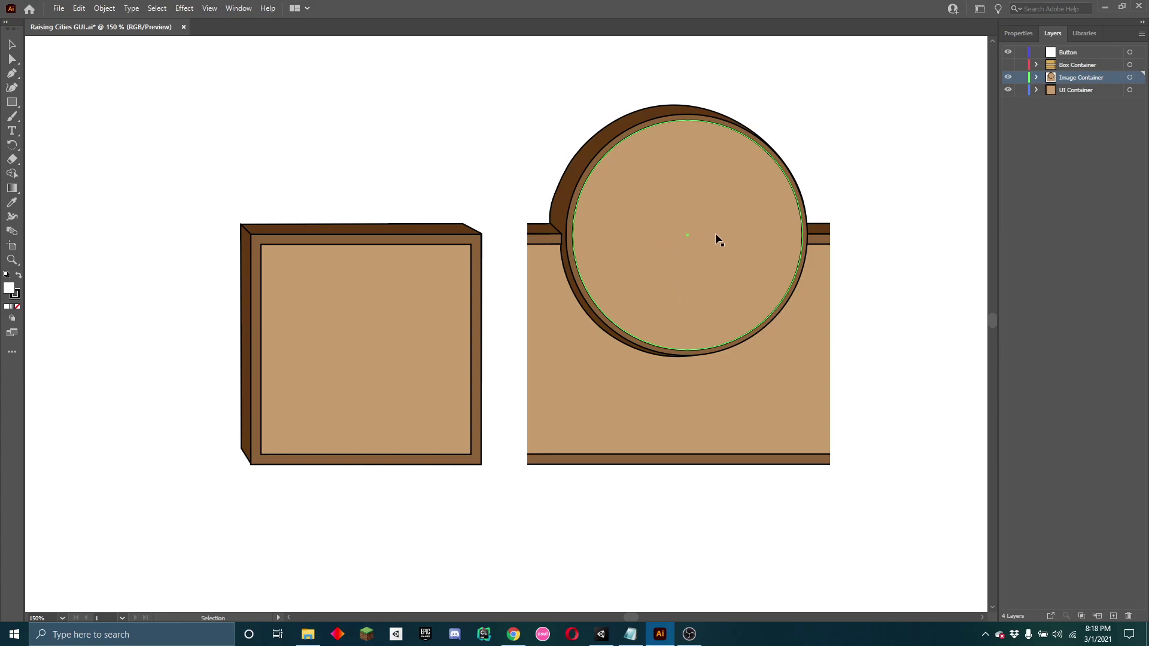
{"action": "left_click", "coordinate": [930, 130]}
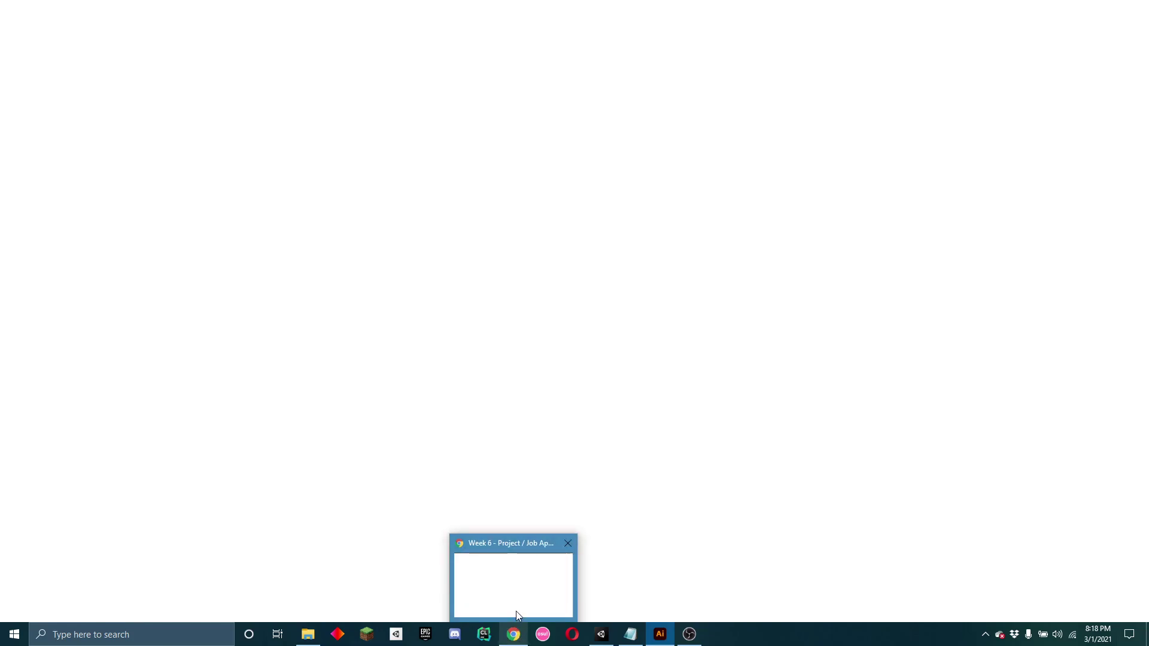
Step: Review Steps 15–16 of the medialoot wood-button tutorial in Chrome, then minimize the browser
{"action": "left_click", "coordinate": [516, 612]}
{"action": "left_click", "coordinate": [486, 10]}
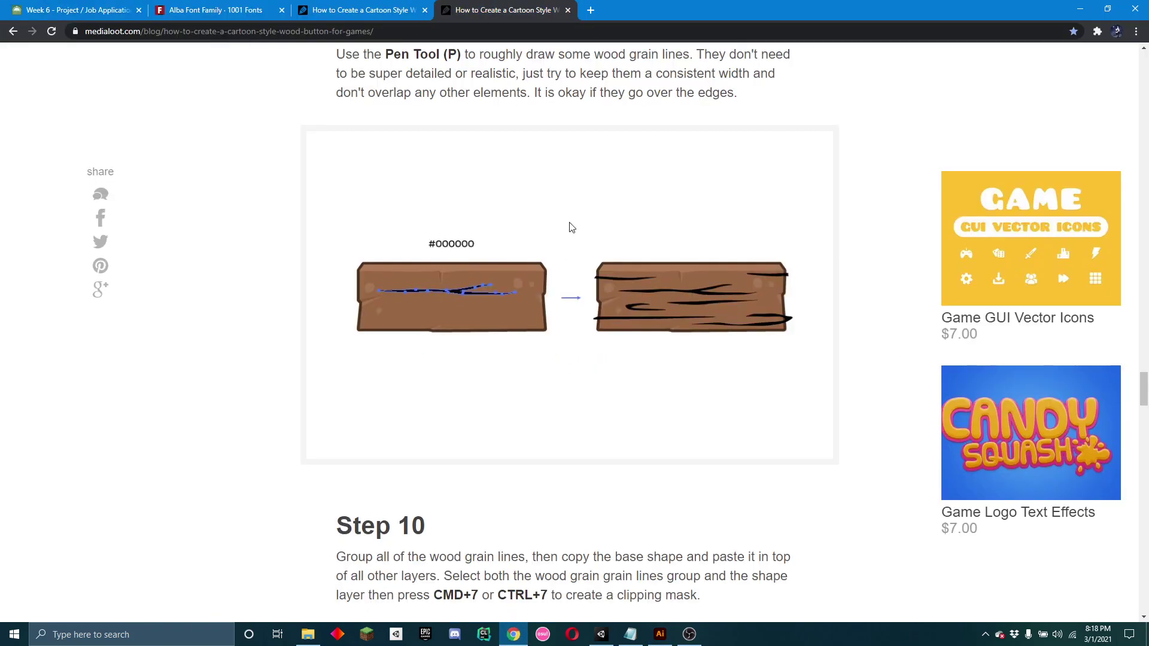
{"action": "scroll", "coordinate": [617, 359], "scroll_direction": "down", "scroll_amount": 20}
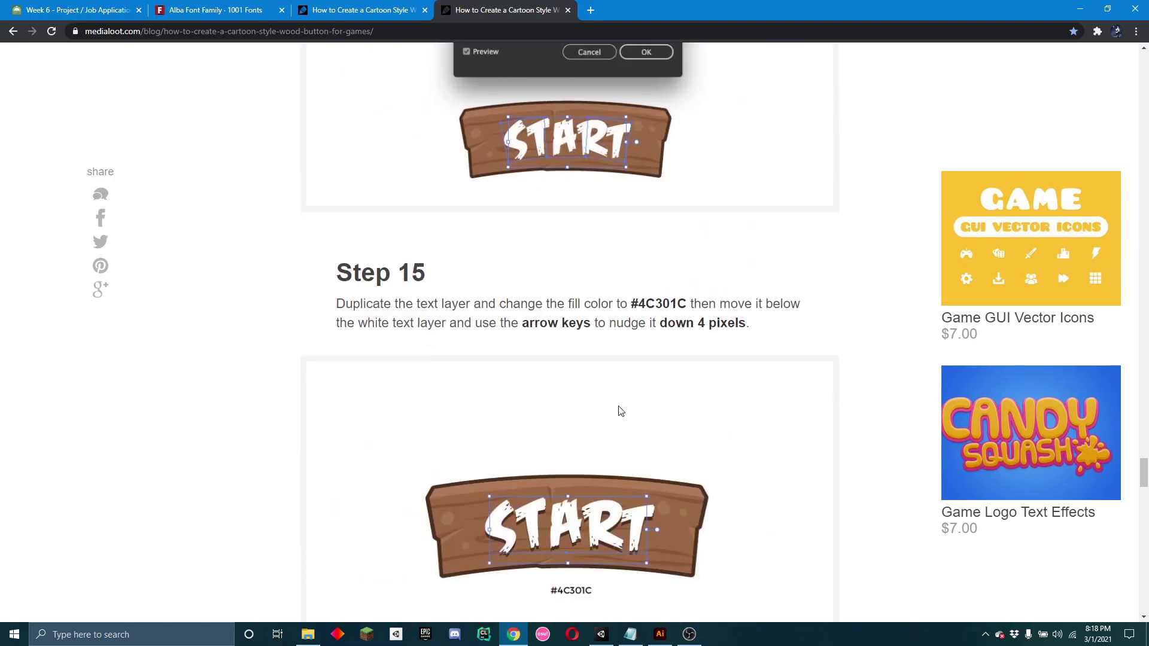
{"action": "scroll", "coordinate": [616, 419], "scroll_direction": "down", "scroll_amount": 8}
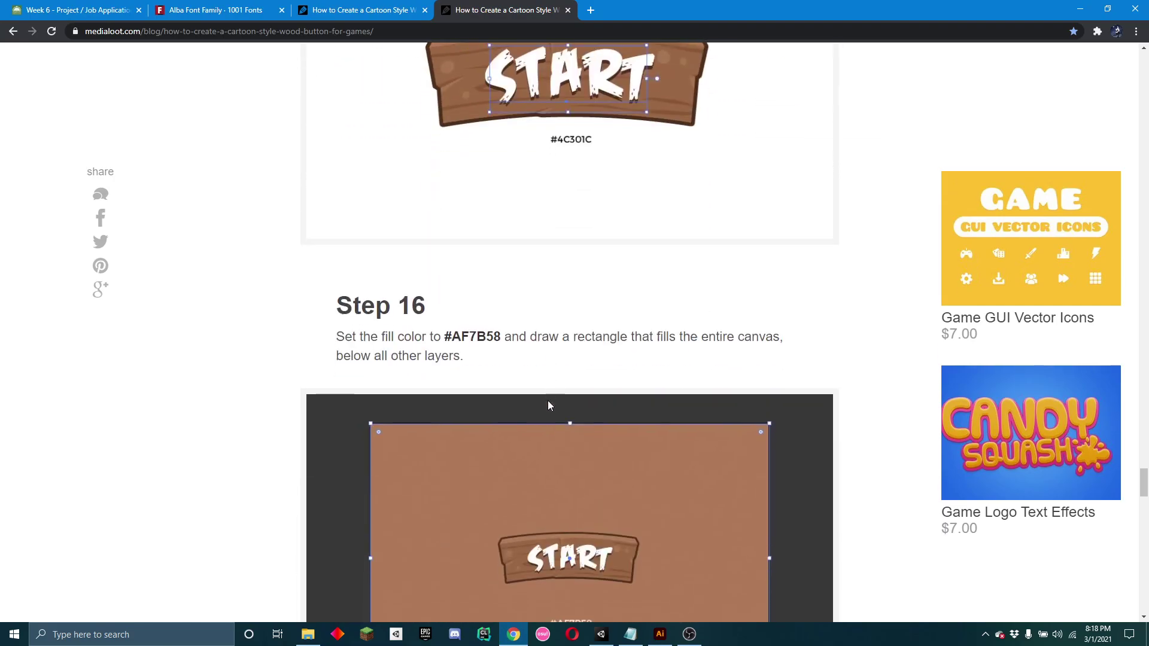
{"action": "scroll", "coordinate": [549, 402], "scroll_direction": "up", "scroll_amount": 5}
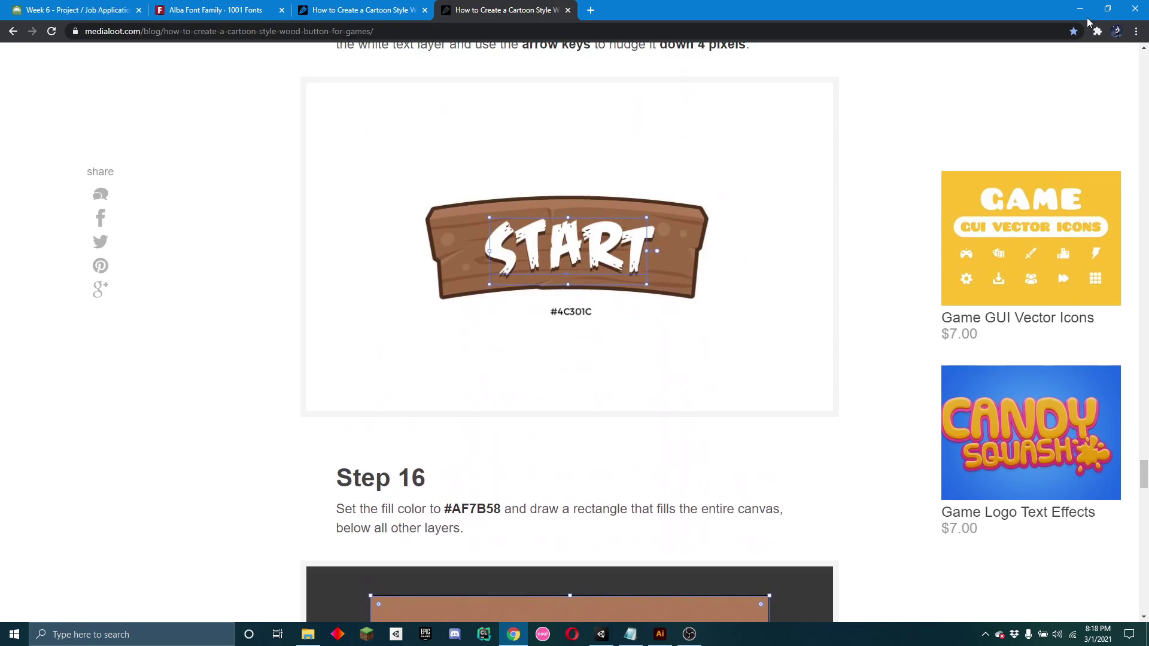
{"action": "left_click", "coordinate": [1080, 8]}
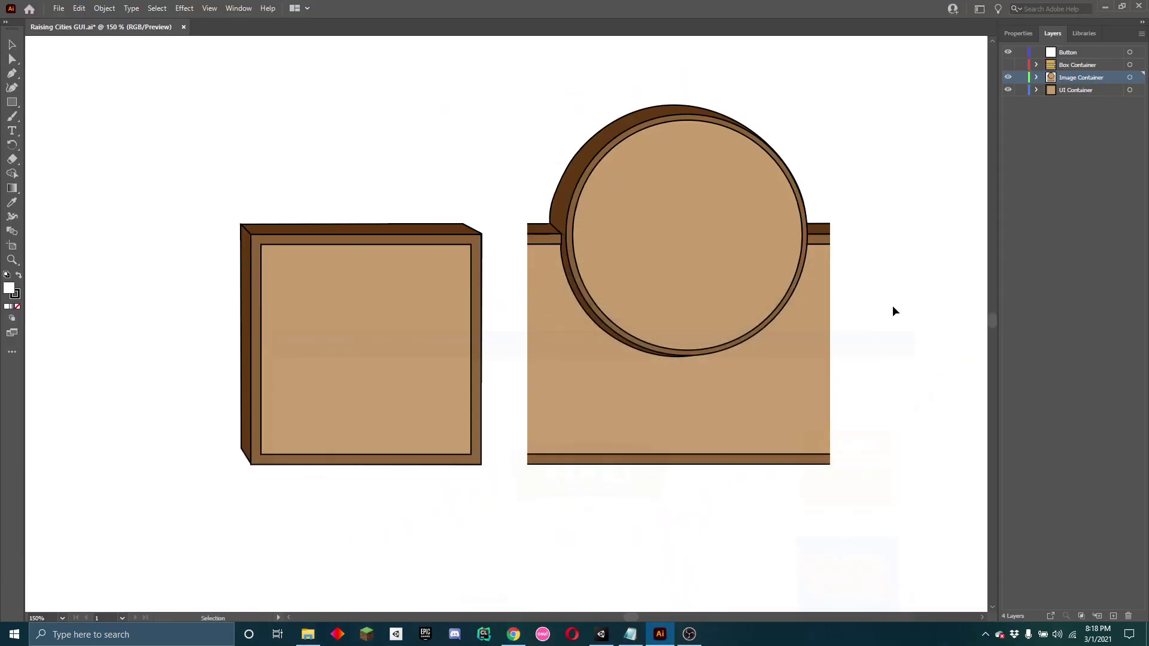
{"action": "left_click", "coordinate": [634, 635]}
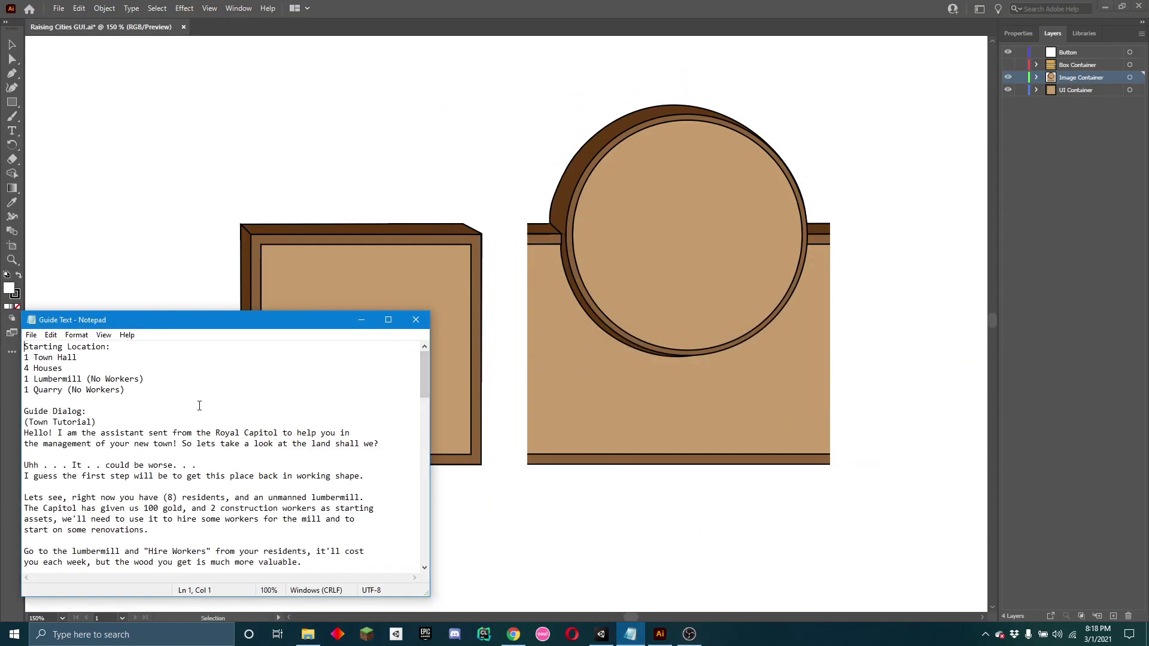
{"action": "scroll", "coordinate": [199, 407], "scroll_direction": "down", "scroll_amount": 2}
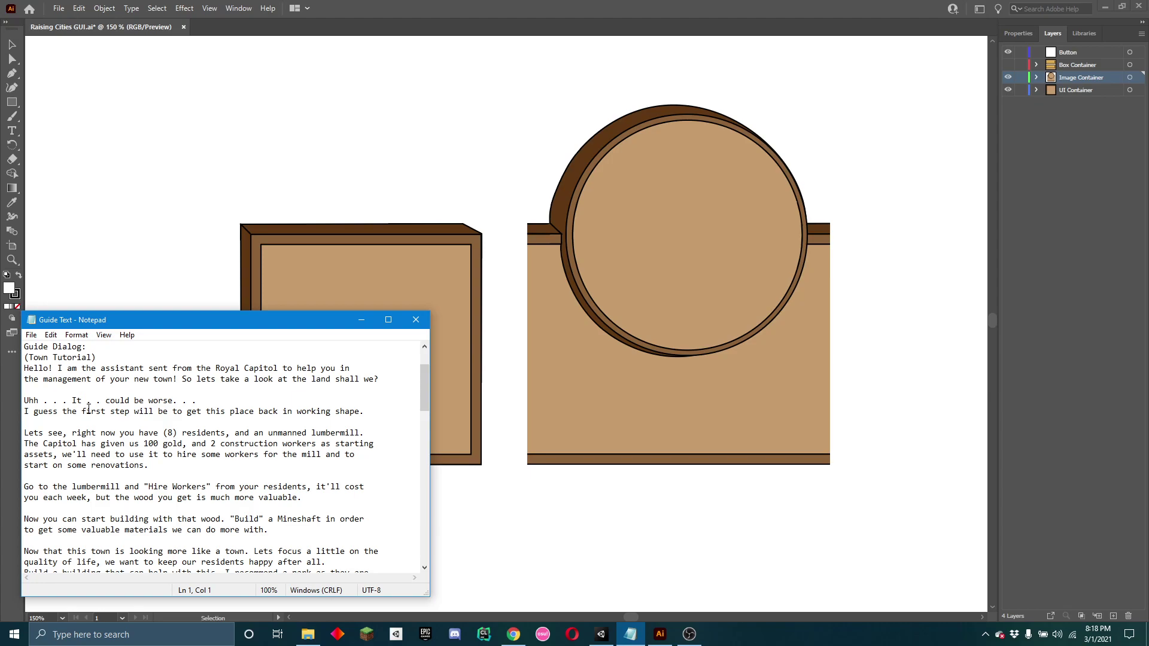
{"action": "scroll", "coordinate": [132, 417], "scroll_direction": "down", "scroll_amount": 1}
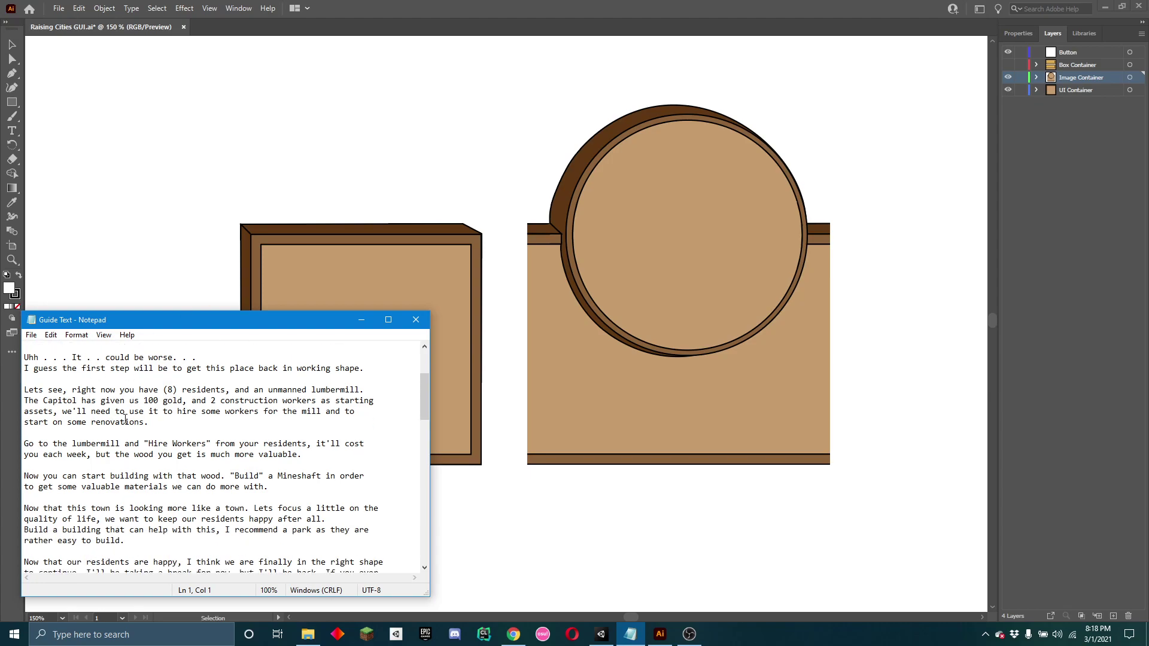
{"action": "scroll", "coordinate": [126, 418], "scroll_direction": "down", "scroll_amount": 2}
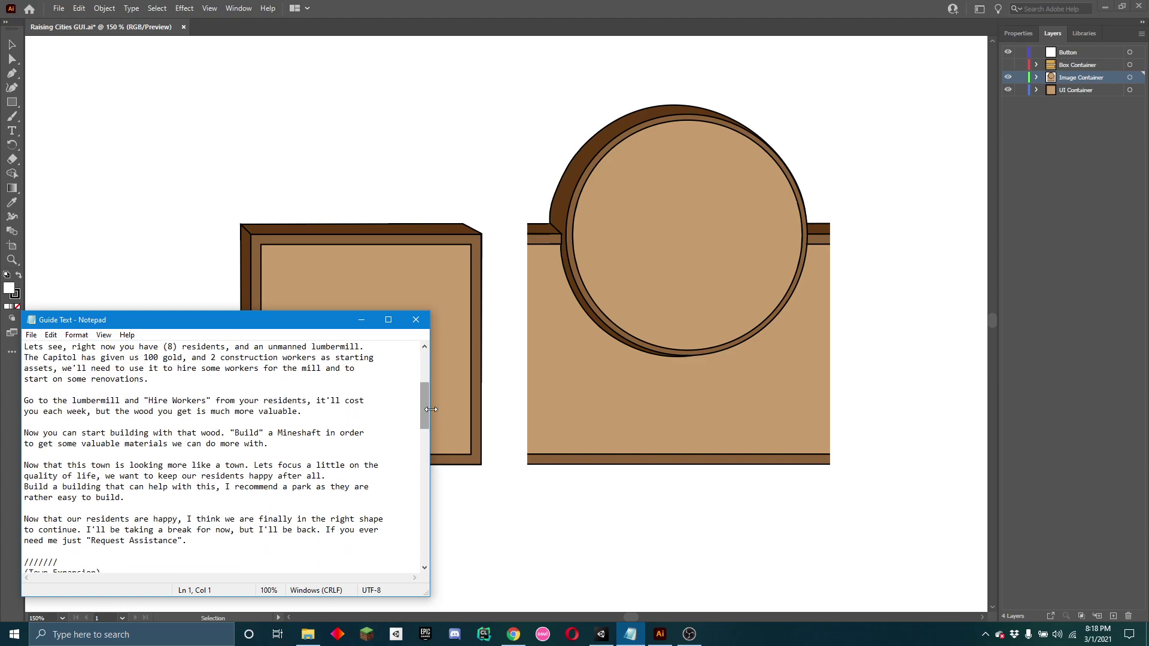
{"action": "left_click_drag", "start_coordinate": [425, 415], "coordinate": [361, 545]}
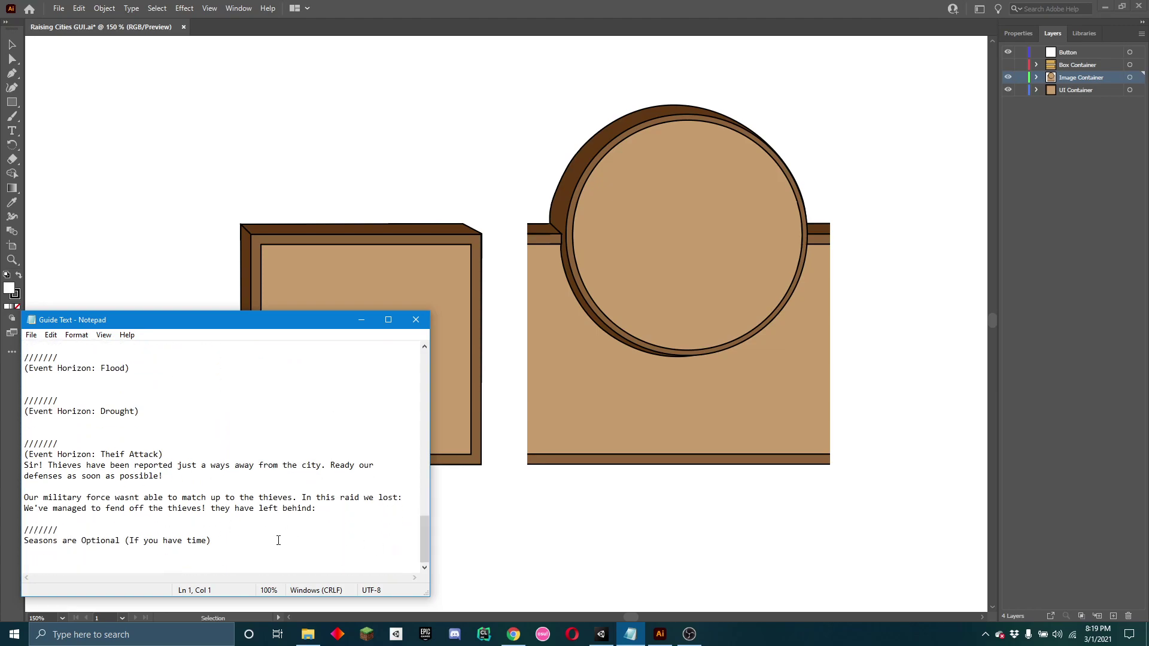
{"action": "scroll", "coordinate": [311, 398], "scroll_direction": "up", "scroll_amount": 3}
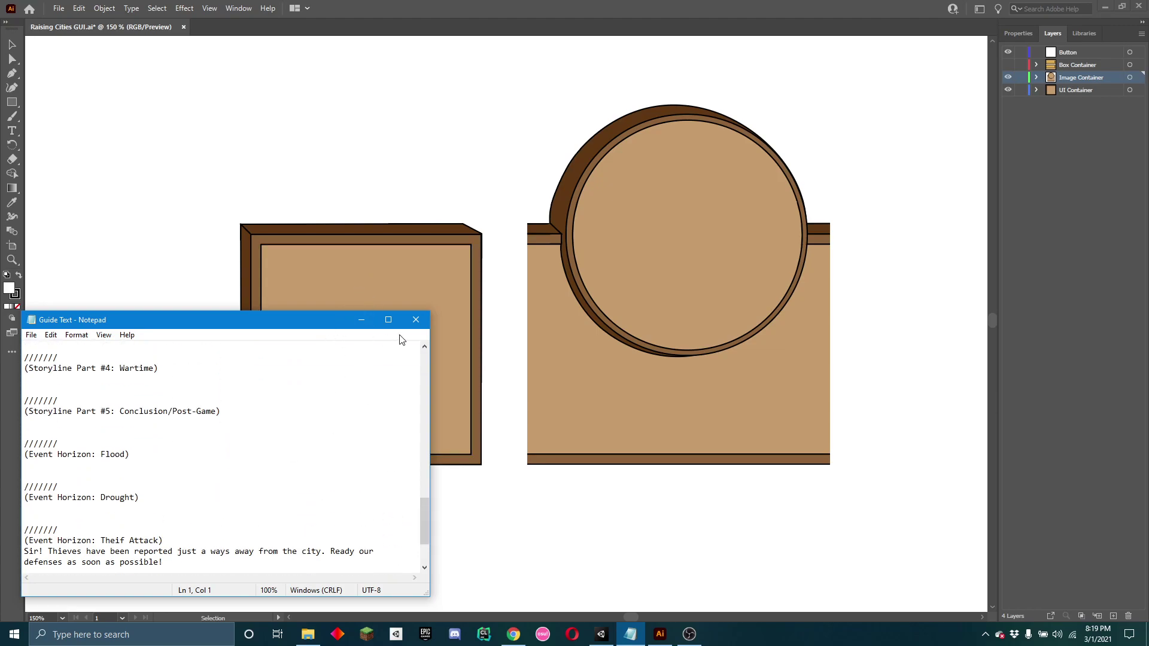
{"action": "left_click", "coordinate": [416, 320]}
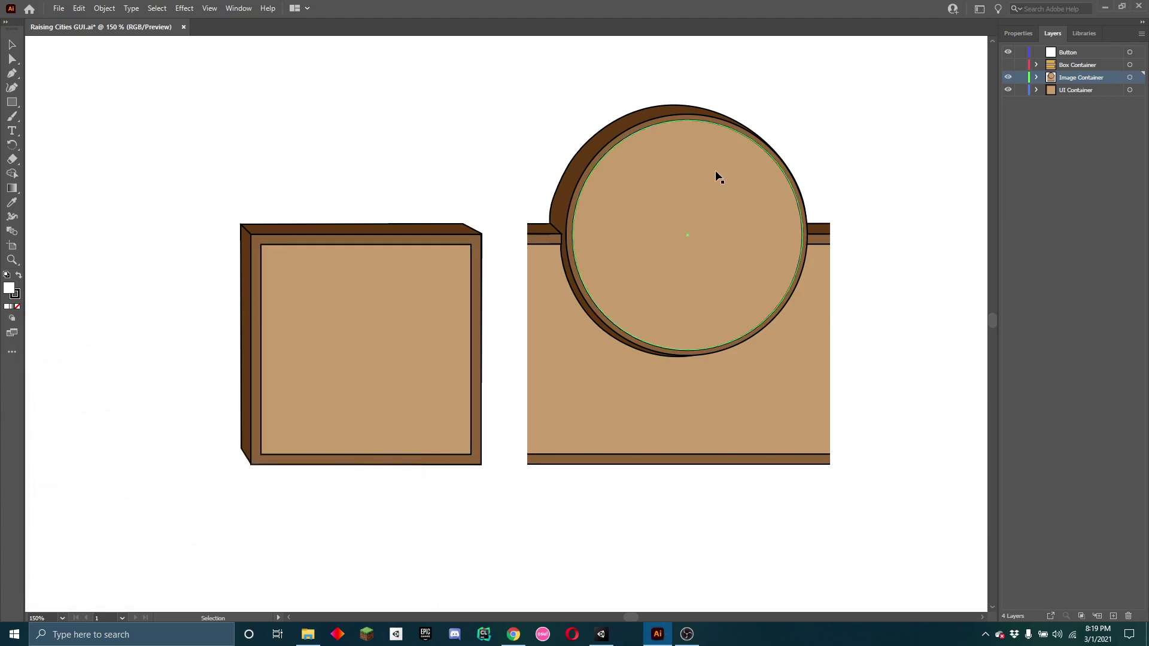
Step: Return to Unity and orbit the Scene view across the grass grid toward the mountains
{"action": "left_click", "coordinate": [1106, 7]}
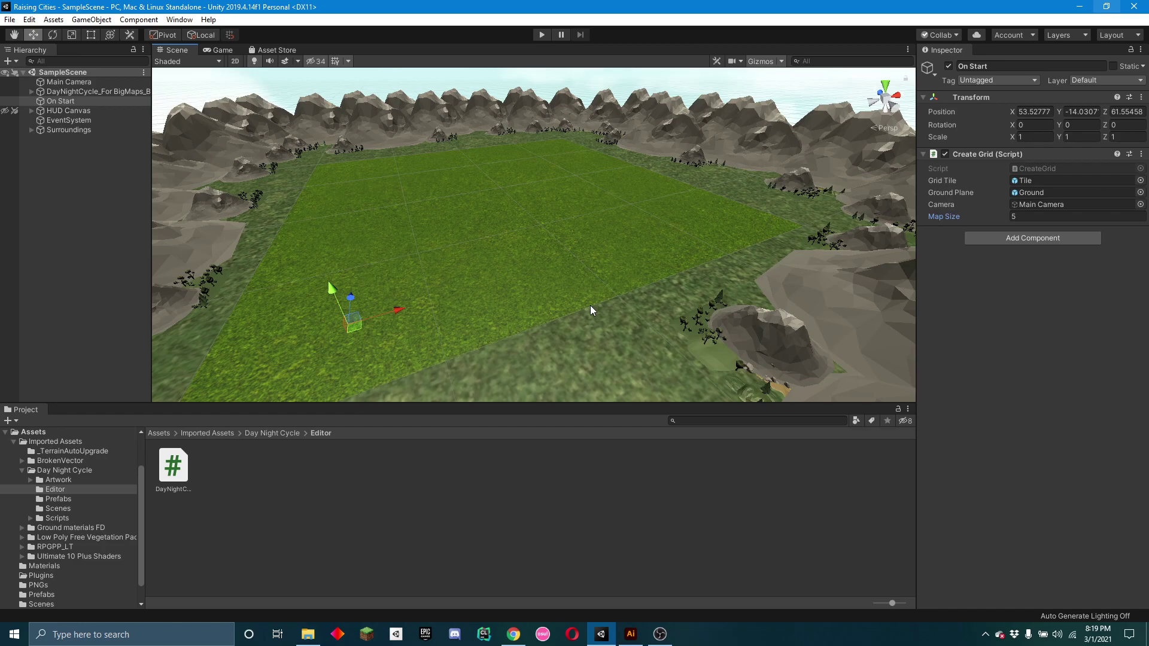
{"action": "right_click_drag", "start_coordinate": [590, 306], "coordinate": [621, 316]}
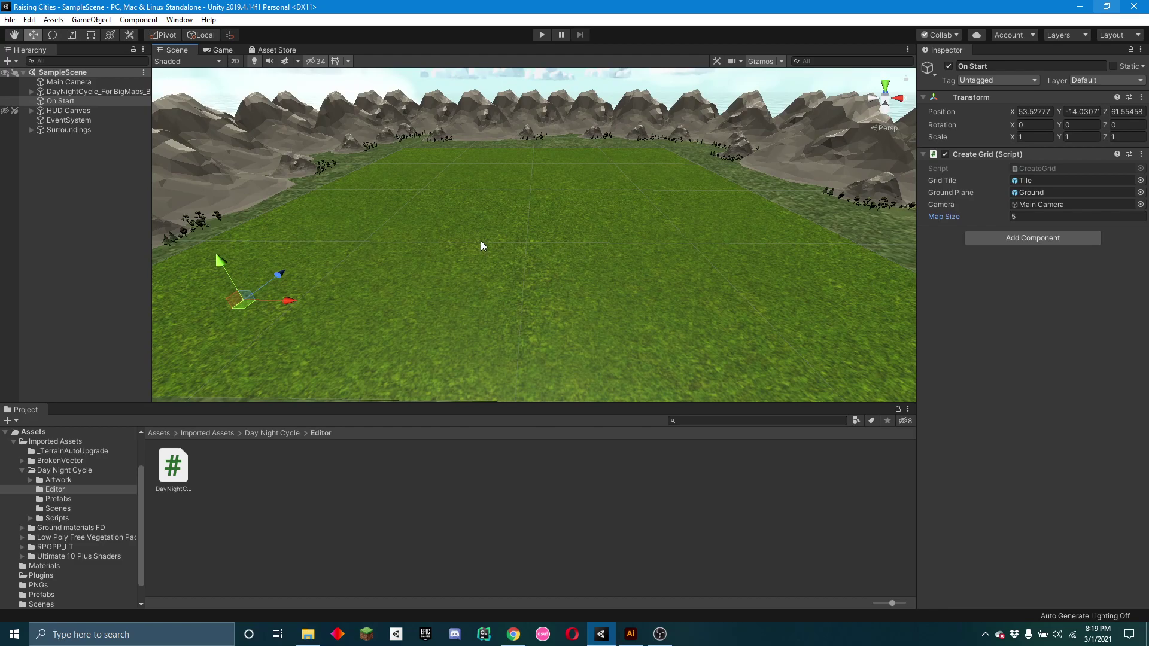
{"action": "right_click_drag", "start_coordinate": [483, 245], "coordinate": [461, 280]}
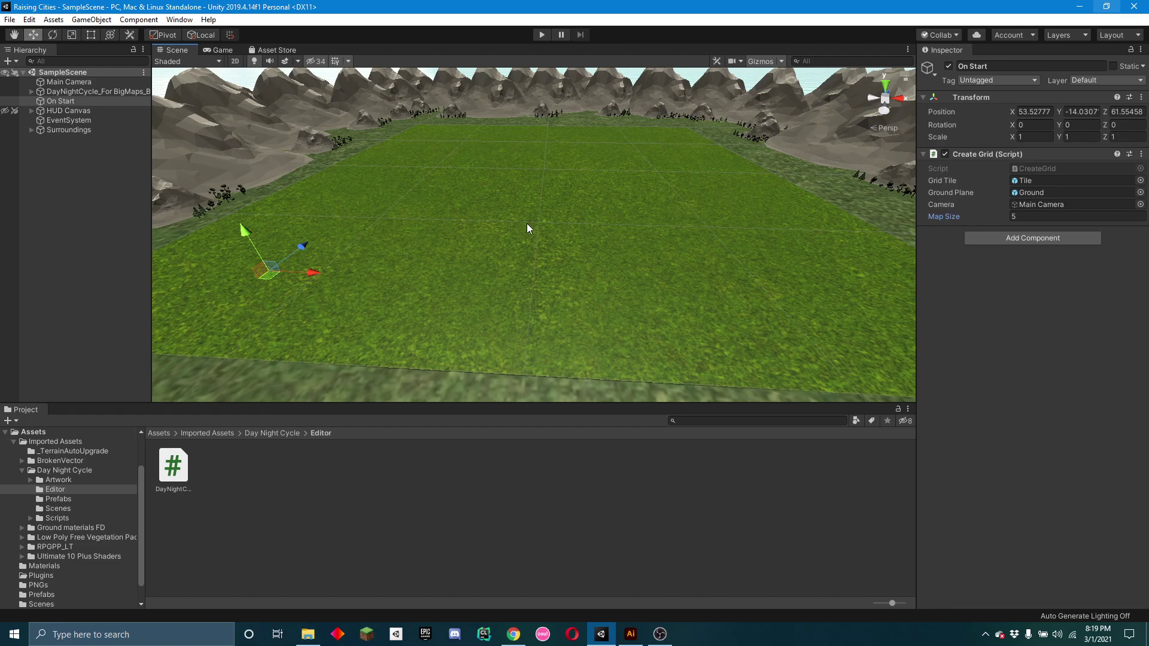
{"action": "right_click_drag", "start_coordinate": [537, 286], "coordinate": [565, 294]}
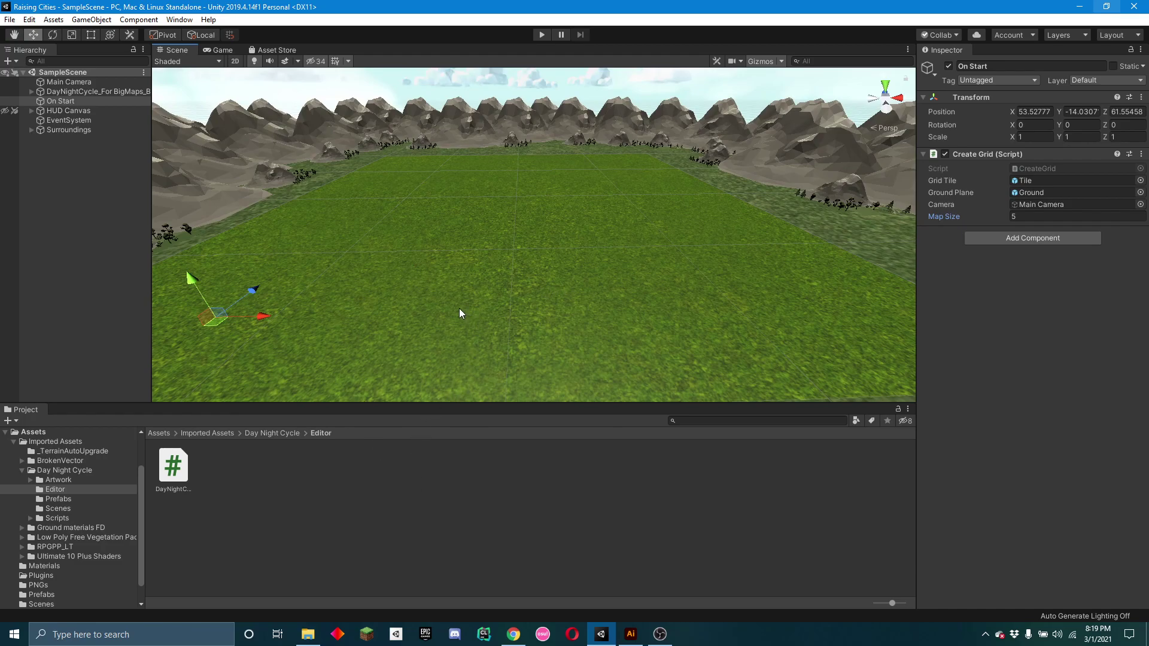
{"action": "right_click_drag", "start_coordinate": [540, 296], "coordinate": [523, 289]}
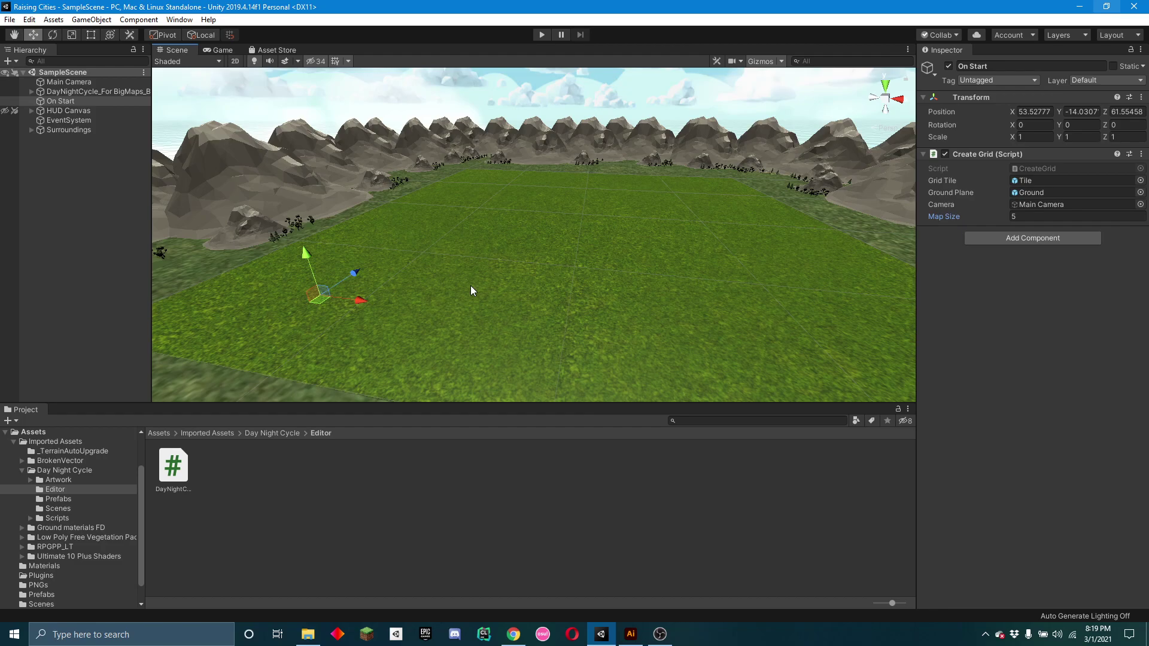
{"action": "right_click_drag", "start_coordinate": [463, 281], "coordinate": [473, 279]}
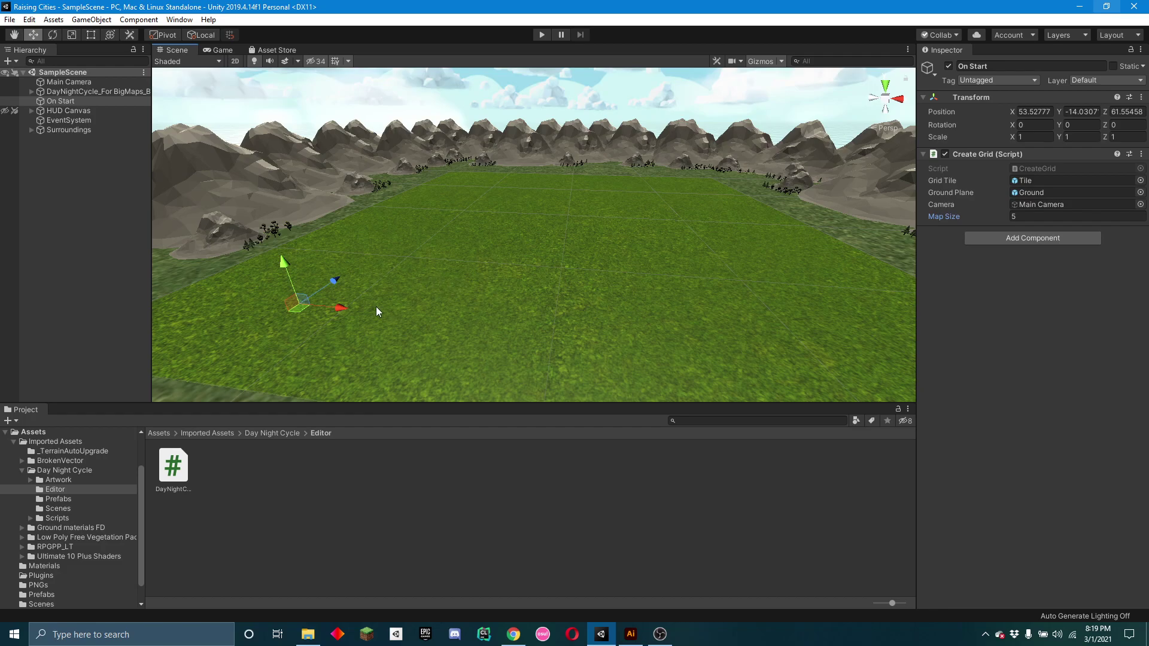
{"action": "mouse_move", "coordinate": [515, 332]}
{"action": "right_mouse_down"}
{"action": "mouse_move", "coordinate": [591, 336]}
{"action": "mouse_move", "coordinate": [545, 364]}
{"action": "mouse_move", "coordinate": [526, 317]}
{"action": "right_mouse_up"}
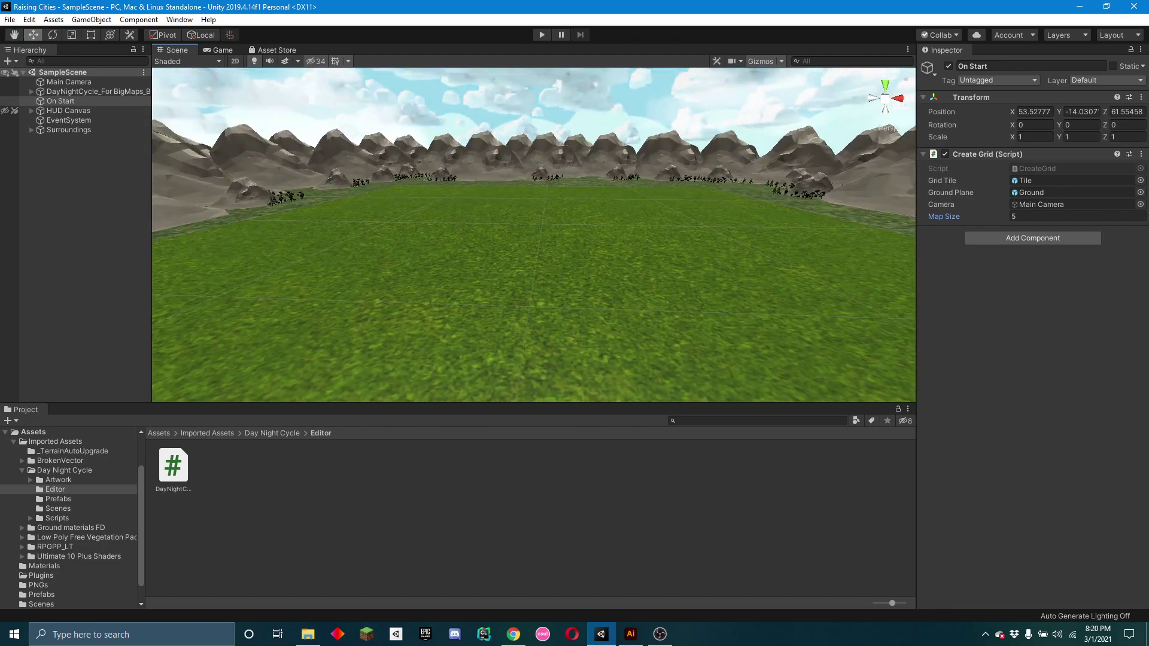